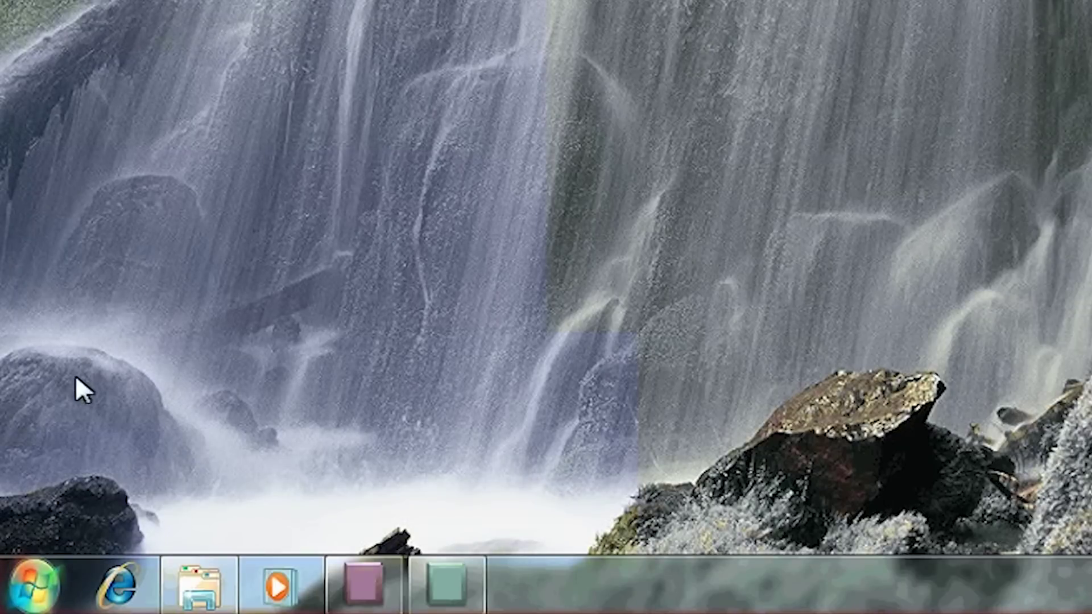
Restart Windows 7 from the Start menu's Shut down options
left_click(35, 585)
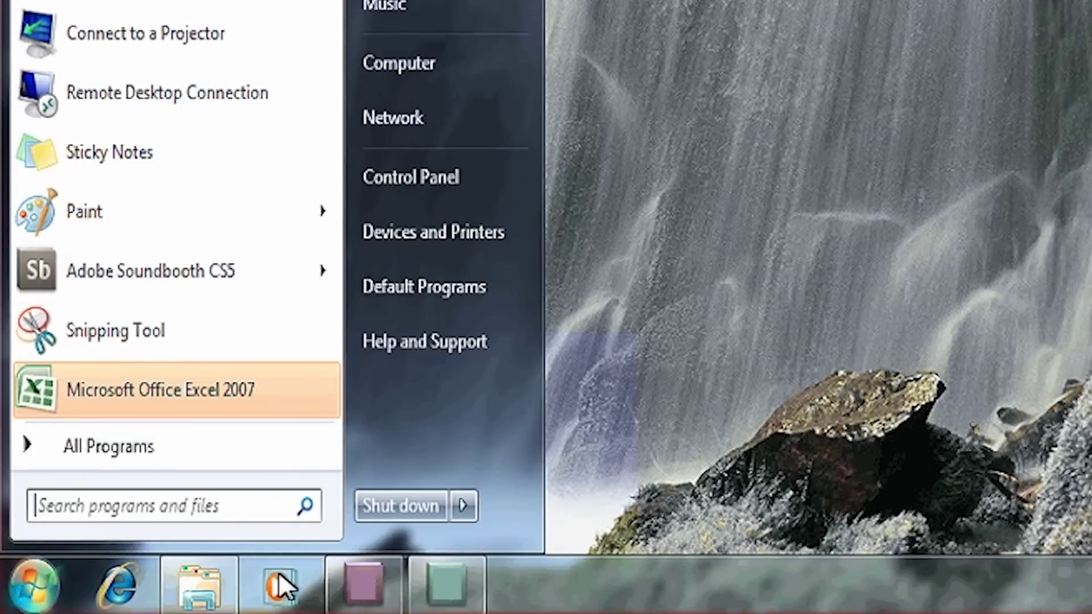
left_click(467, 504)
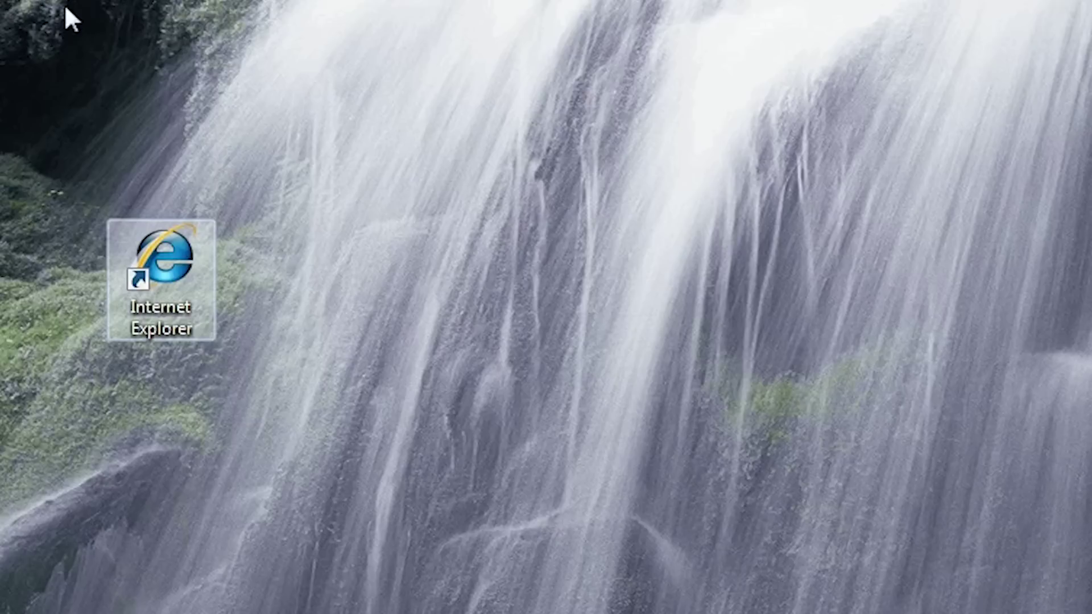
double_click(161, 265)
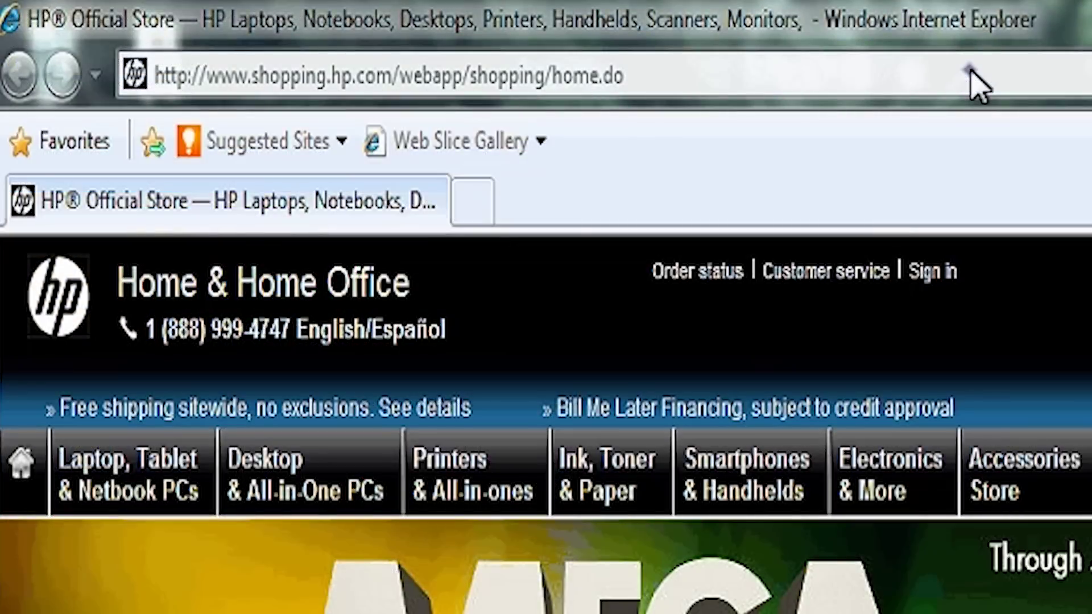
left_click(971, 72)
type("w")
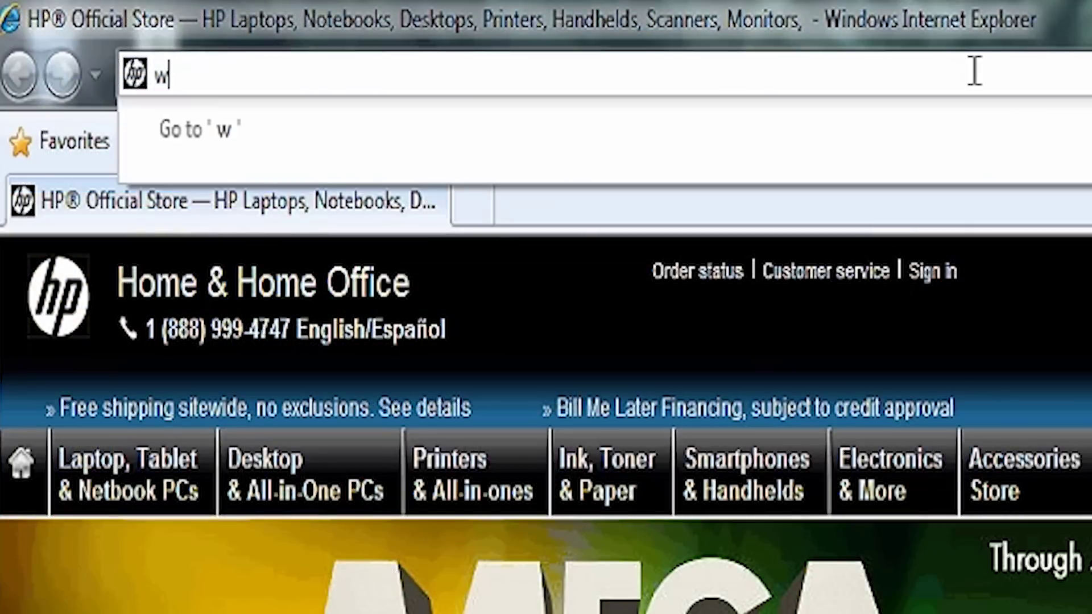
type("ww.")
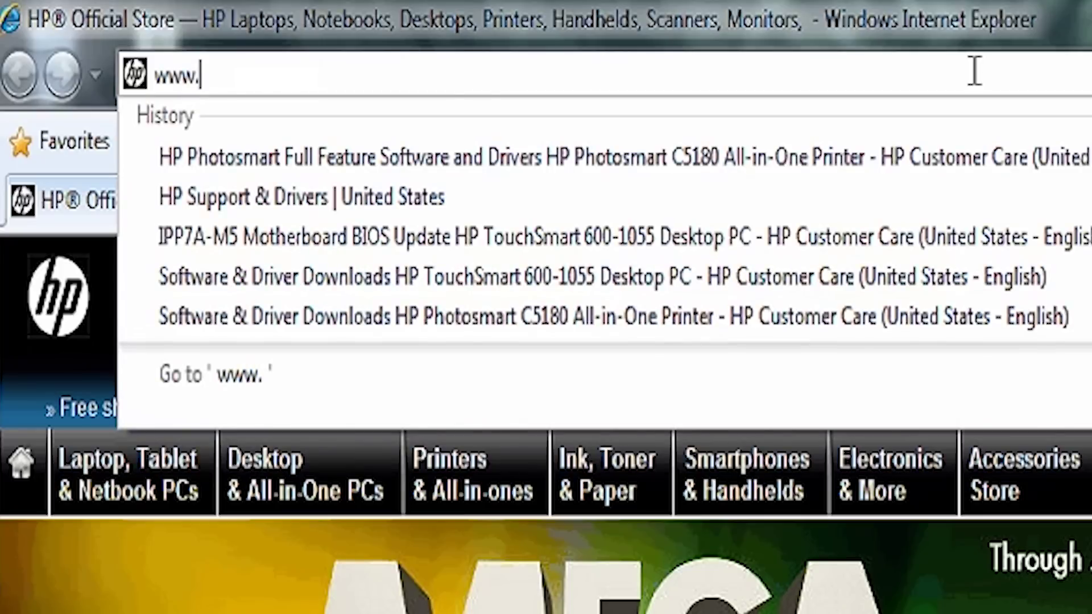
type("hp.co")
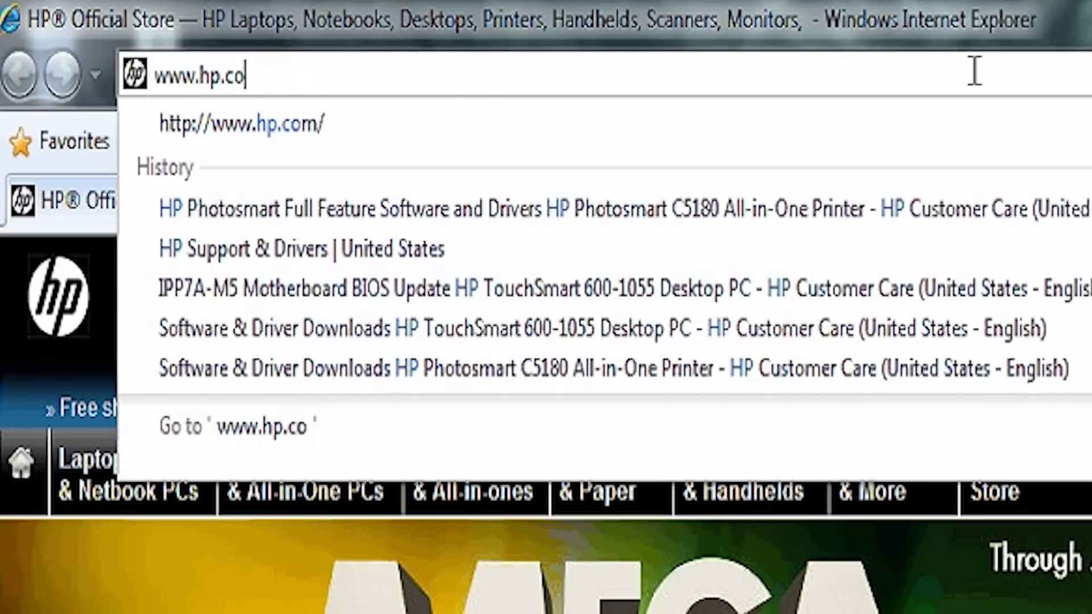
type("m")
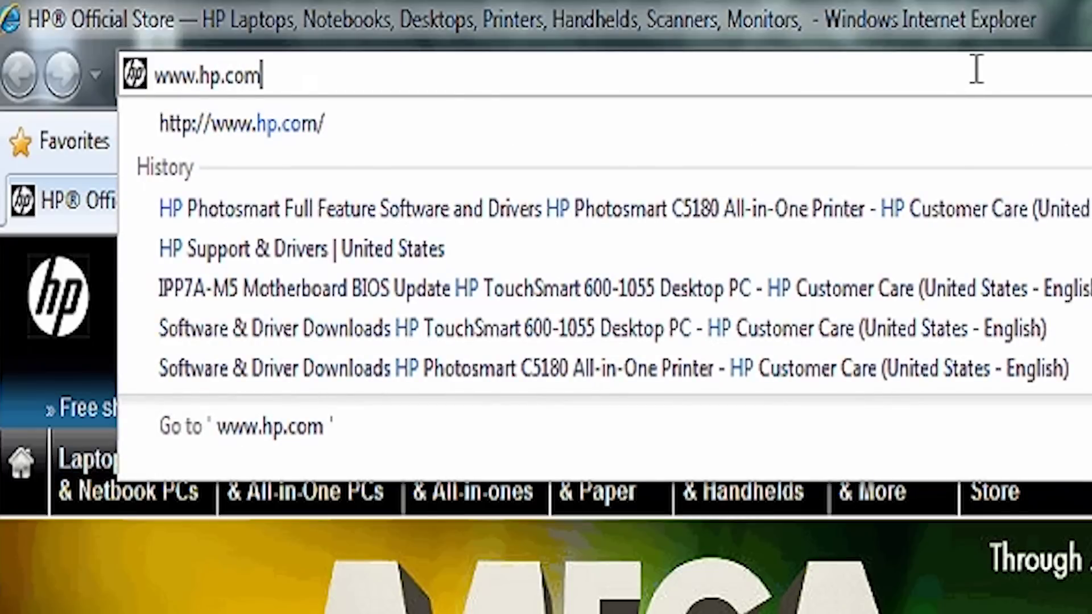
key("Return")
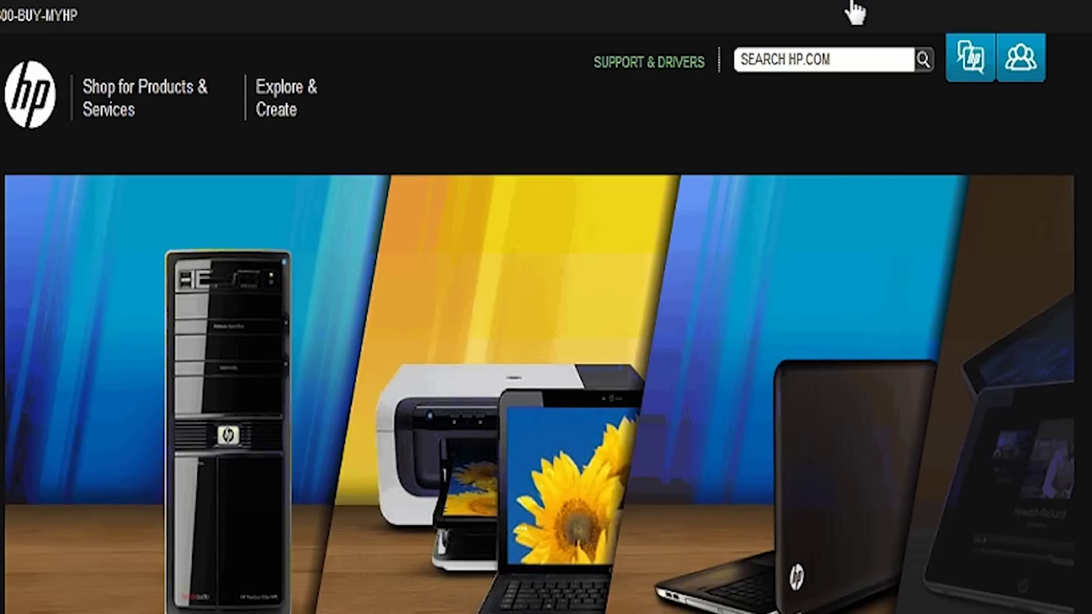
Enter product number 600-1055 in HP's Drivers & Software search
left_click(688, 60)
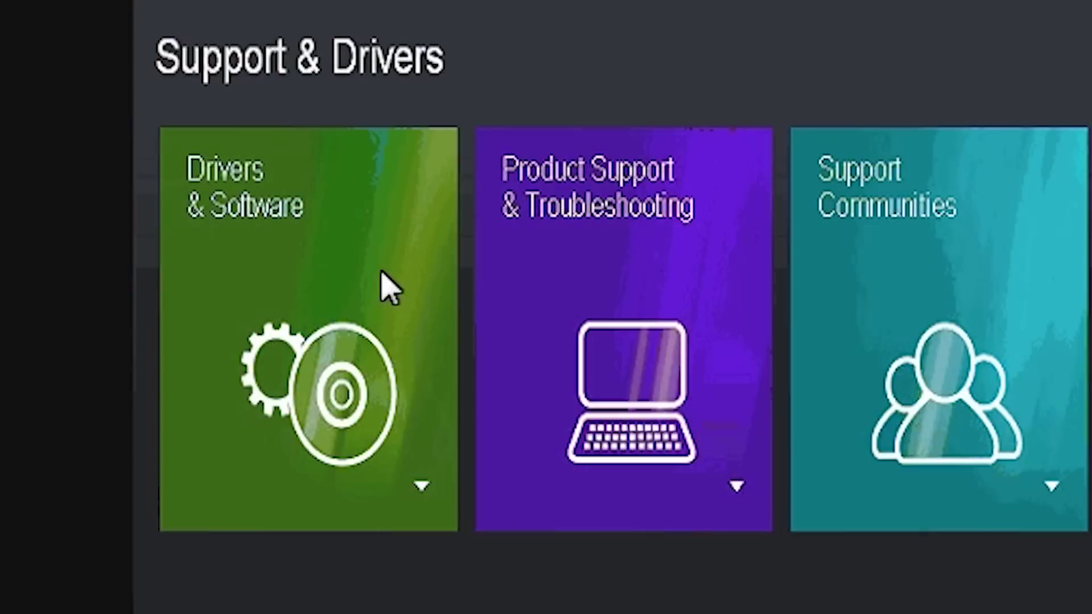
left_click(175, 399)
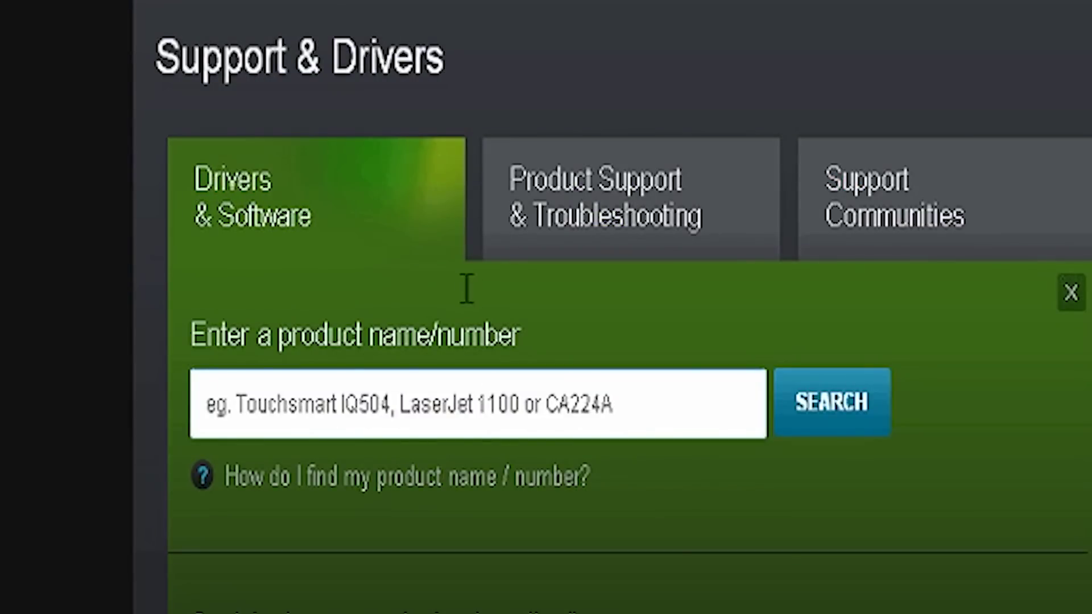
left_click(515, 389)
type("600-")
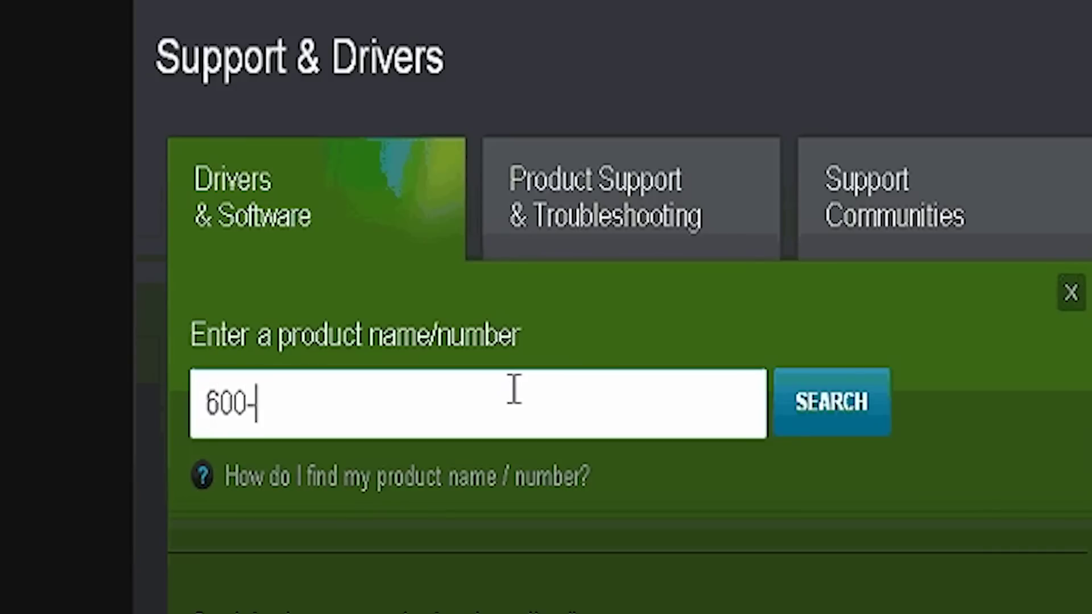
type("1055")
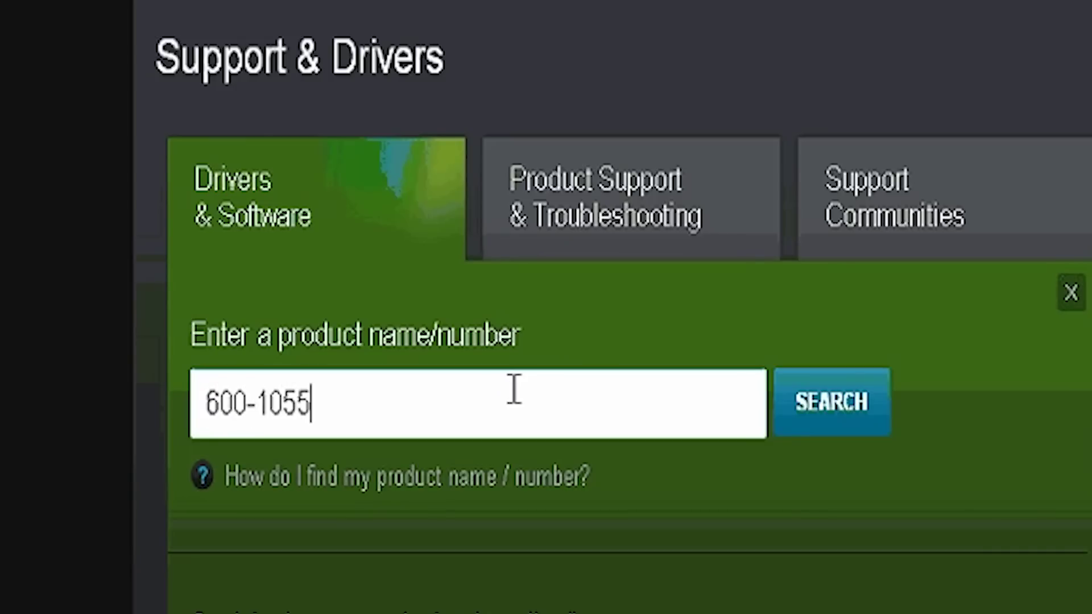
key("Return")
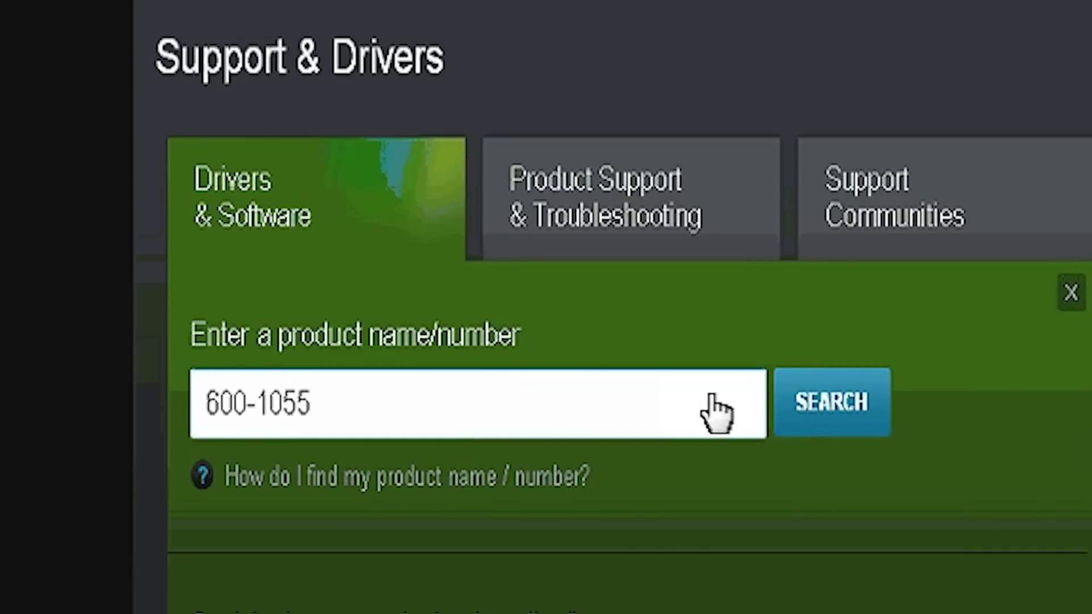
Search for the 600-1055 and choose Microsoft Windows 7 (32-bit) as the operating system
left_click(795, 424)
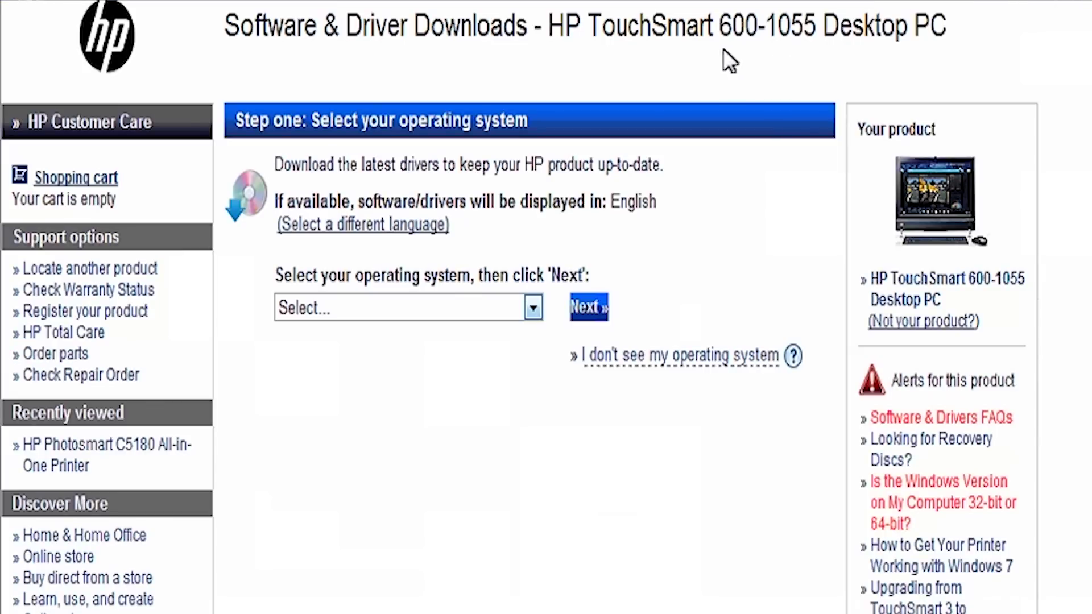
left_click(533, 309)
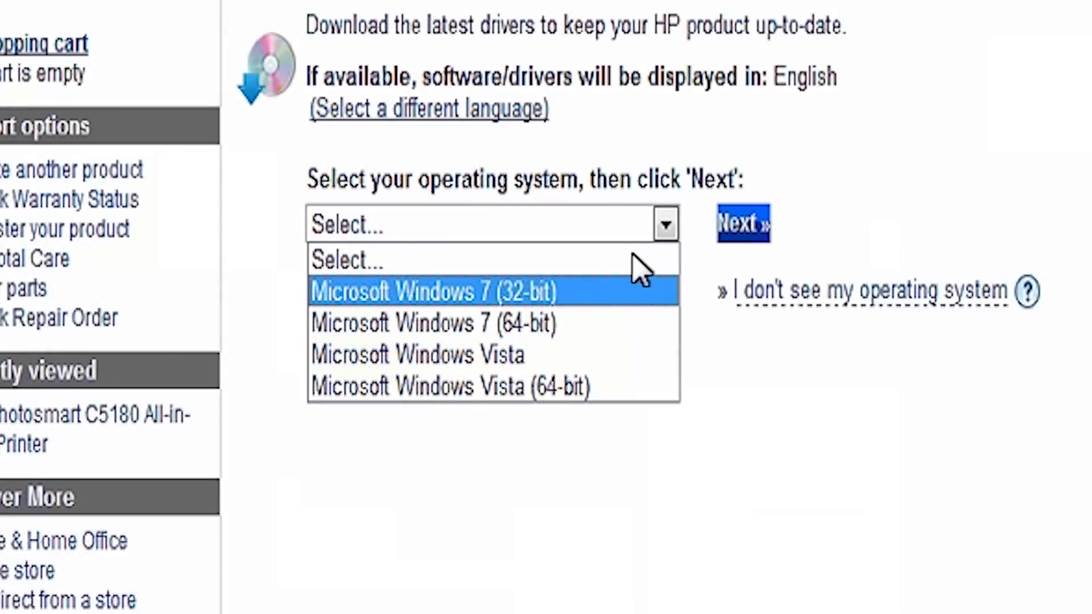
left_click(630, 286)
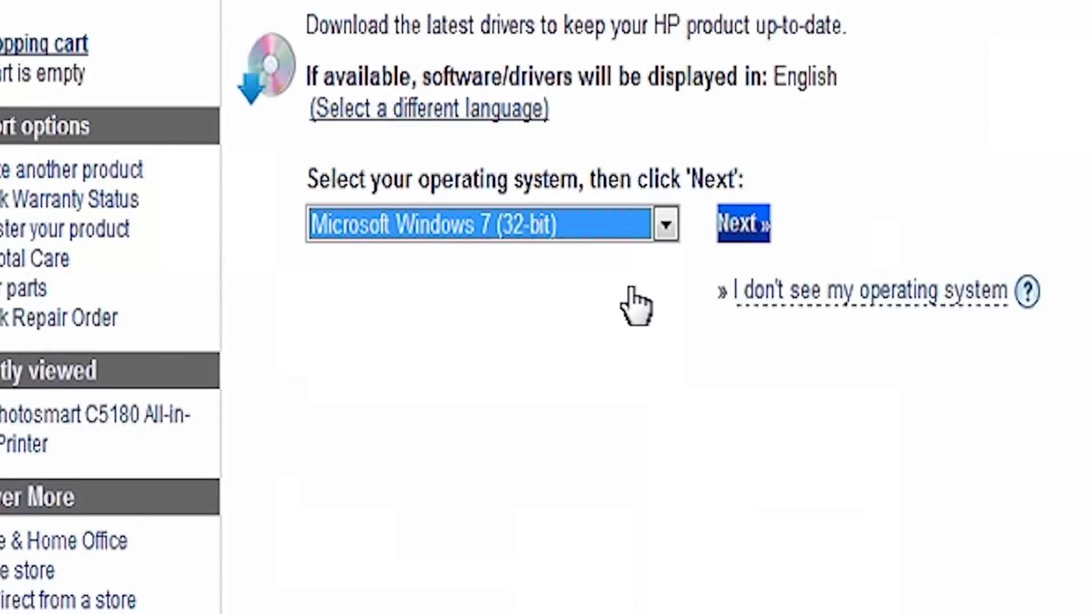
left_click(741, 225)
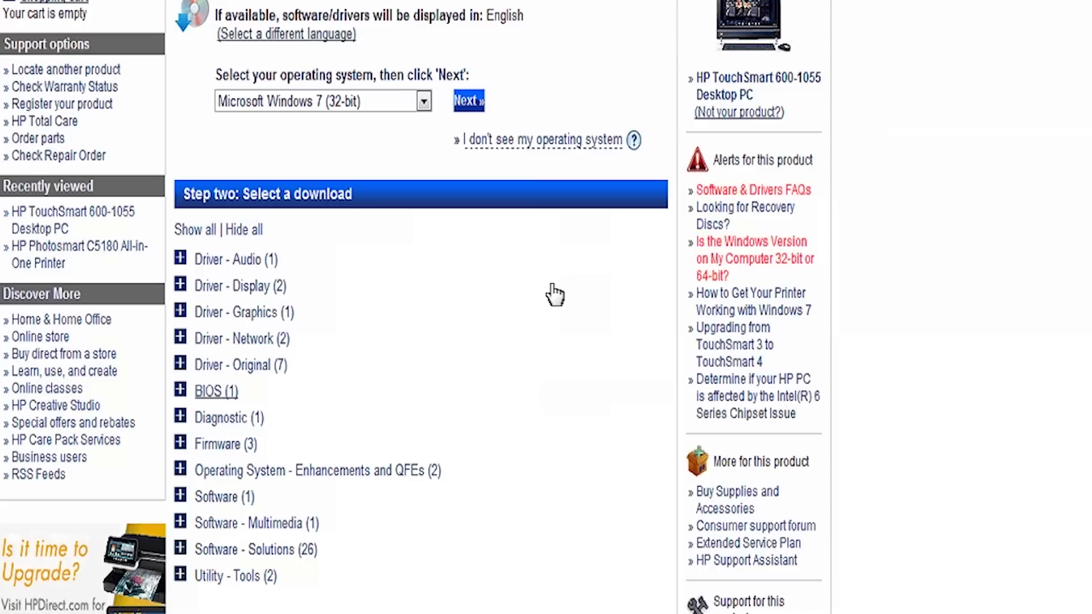
Expand the BIOS (1) category on the TouchSmart 600-1055 downloads page
left_click(214, 392)
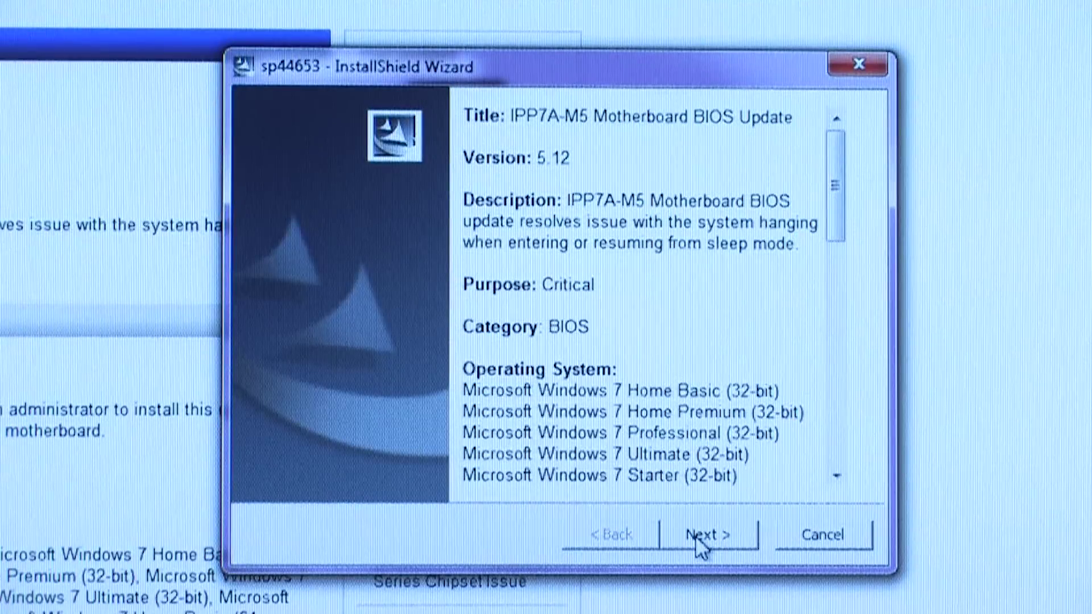
Advance the InstallShield Wizard from the BIOS update details to the License Agreement
left_click(699, 539)
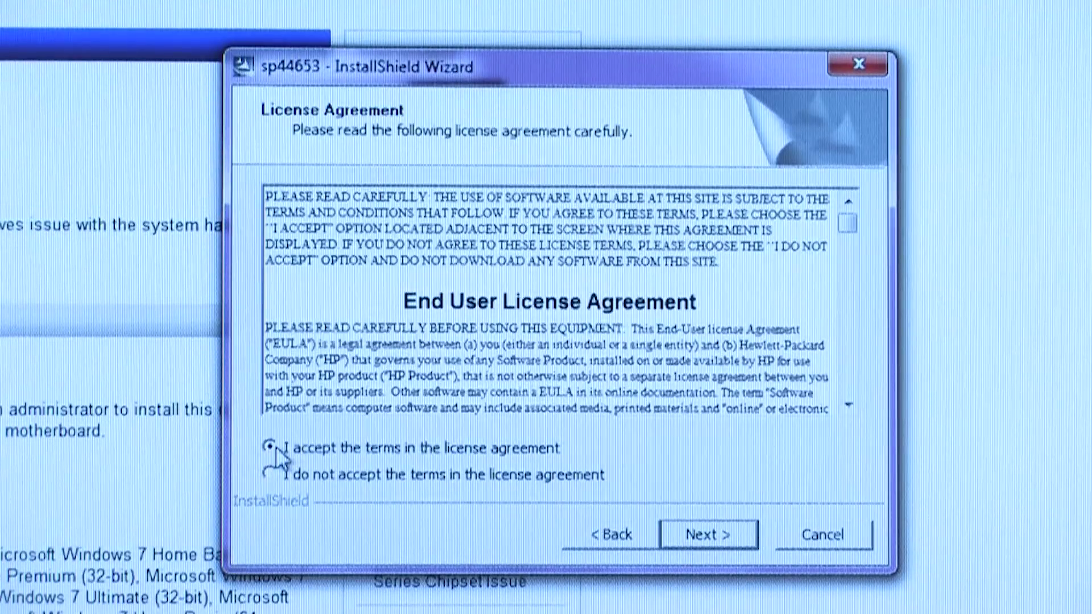